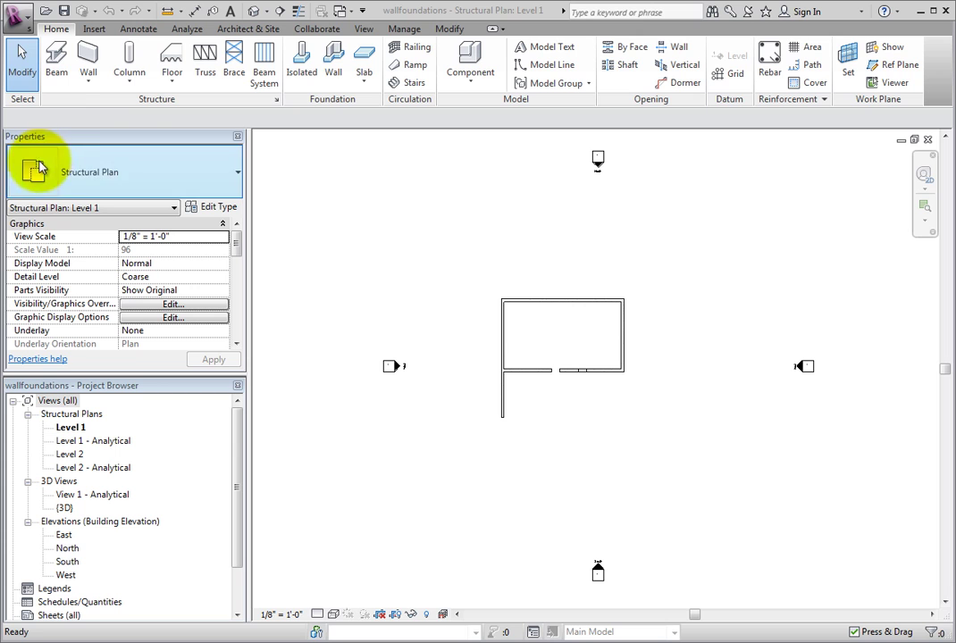
- Place a Bearing Footing - 36" x 12" wall foundation under the top wall of the Level 1 plan
click(334, 76)
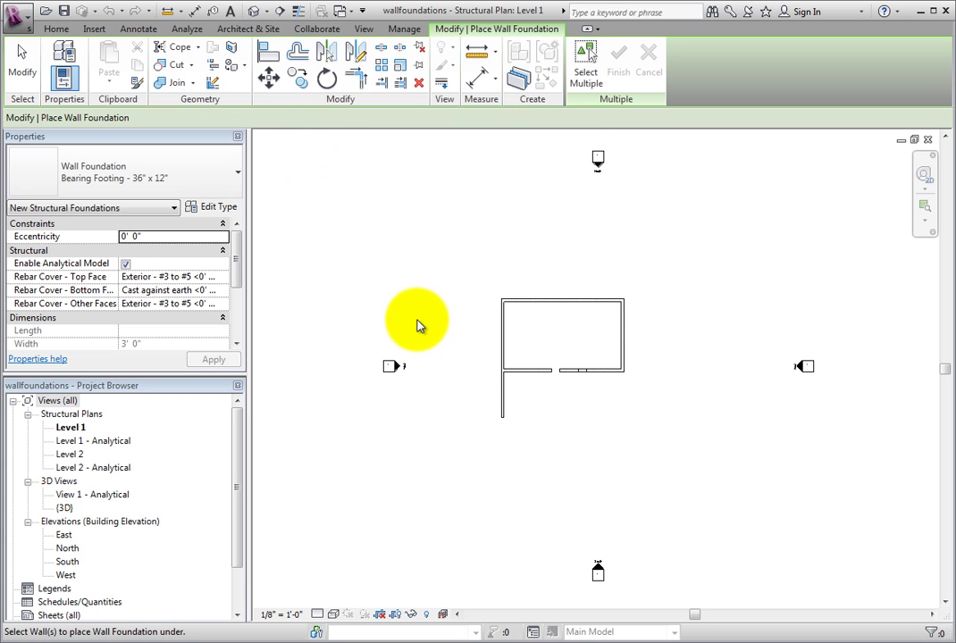
scroll(576, 359, up, 4)
scroll(532, 355, up, 1)
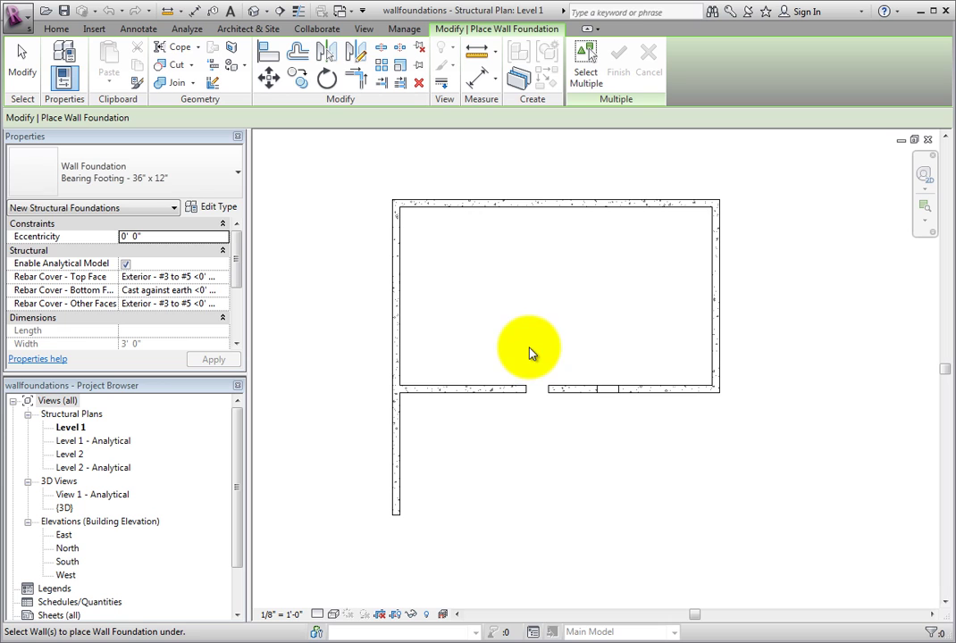
click(527, 212)
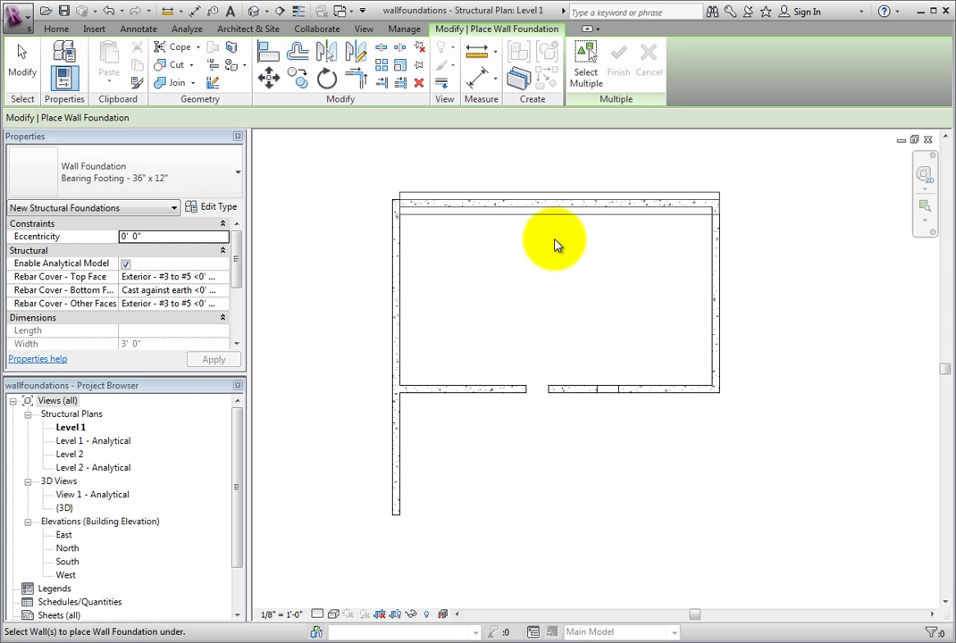
- Box-select the left, right and bottom walls and create wall foundations under all of them
click(582, 85)
drag(315, 158, 802, 577)
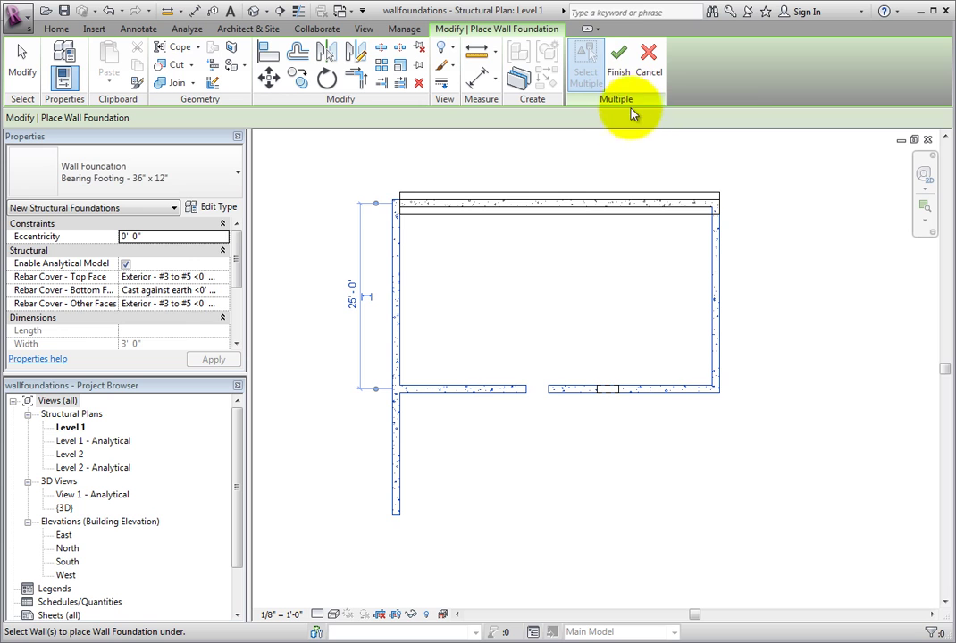
click(620, 81)
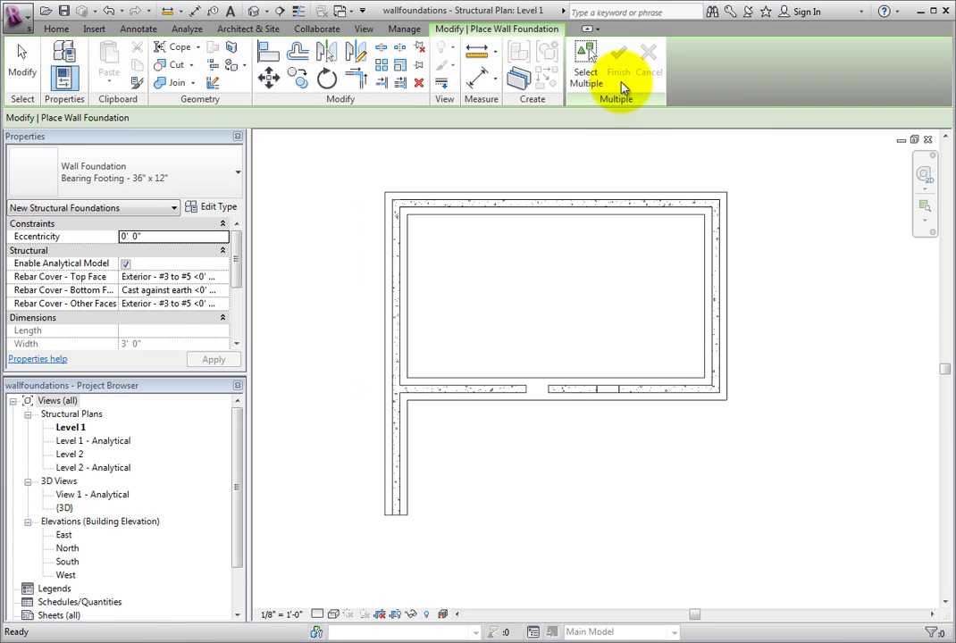
click(625, 175)
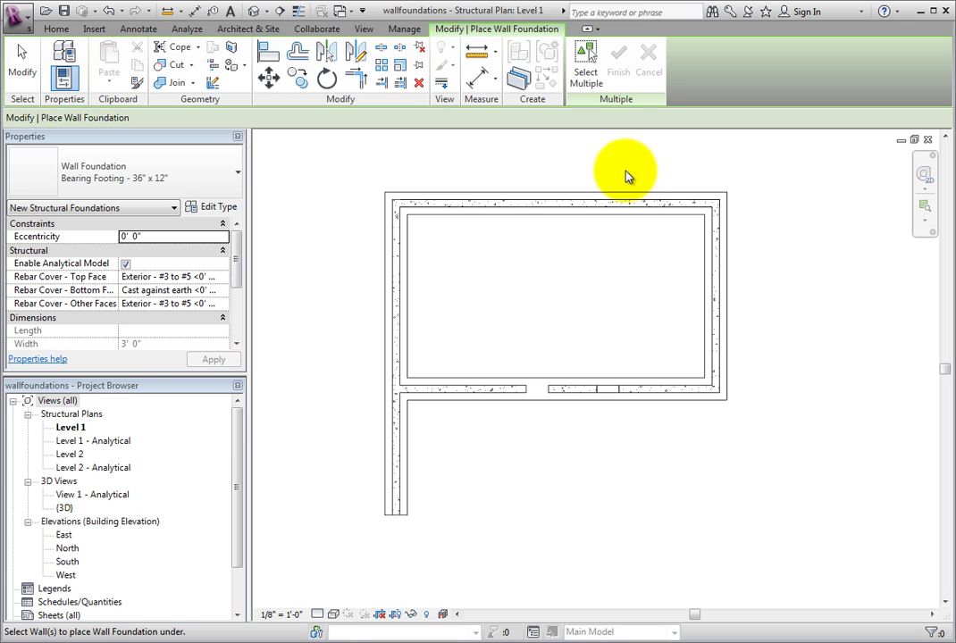
- Stretch the top footing's end past the corner so it measures 45'-0" long
scroll(717, 186, up, 2)
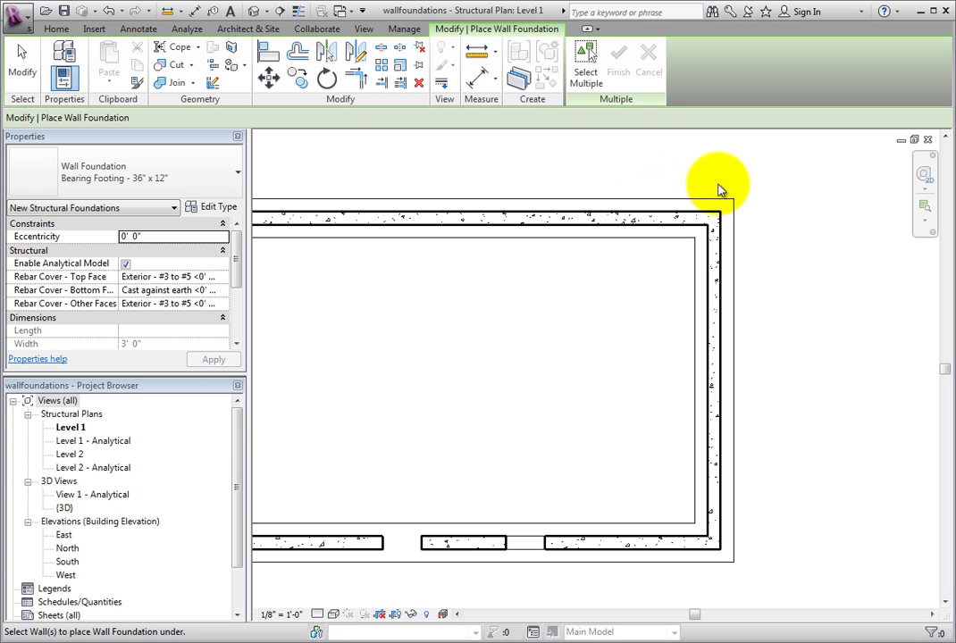
key(Escape)
key(Escape)
click(645, 203)
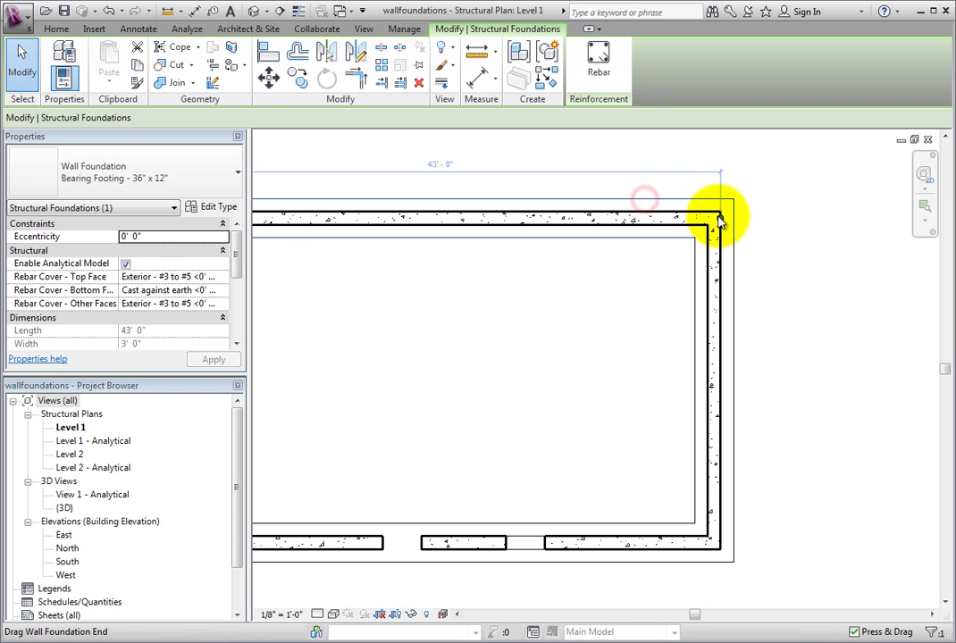
drag(721, 215, 758, 219)
text(1)
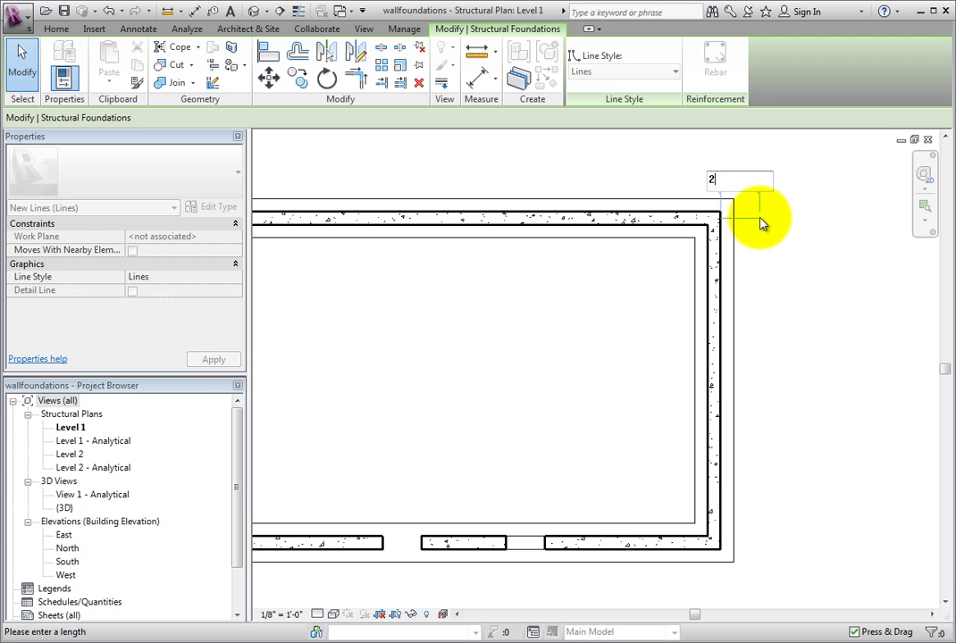
key(Return)
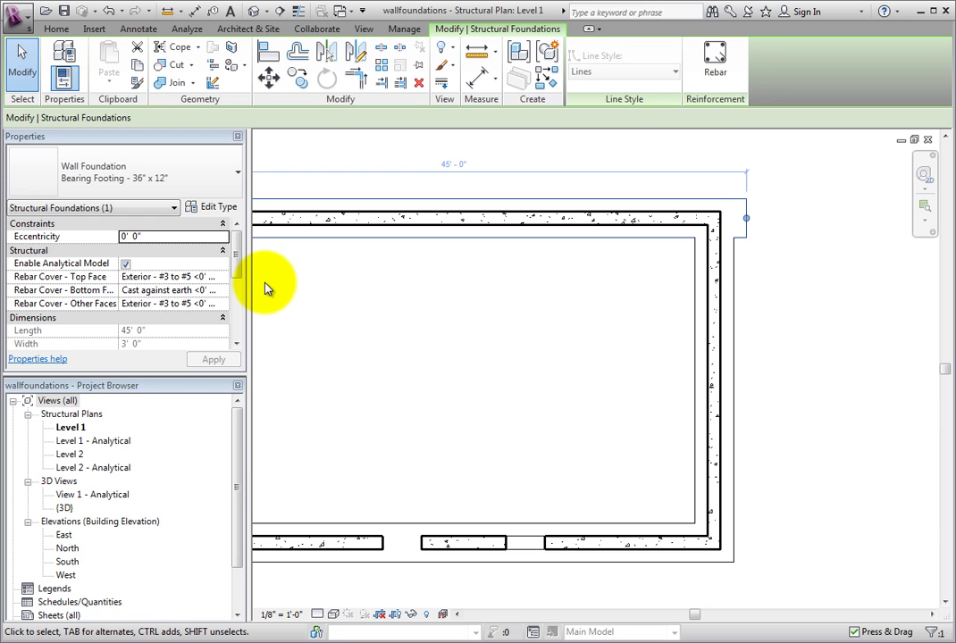
- Try Eccentricity offsets of 0' 6" and then -0' 6" on the top footing
click(208, 236)
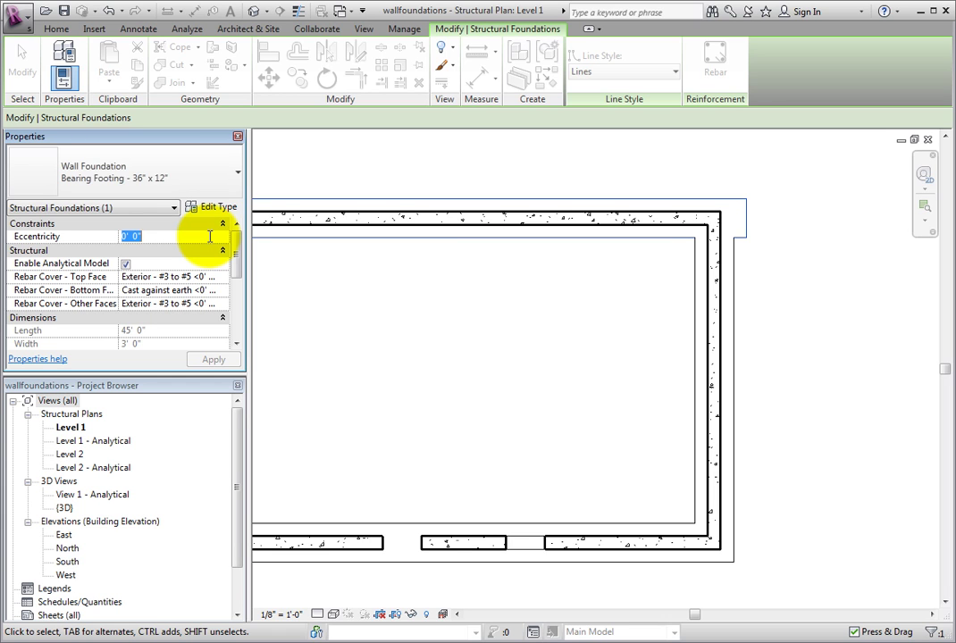
text(0-6)
click(214, 360)
click(138, 237)
click(126, 236)
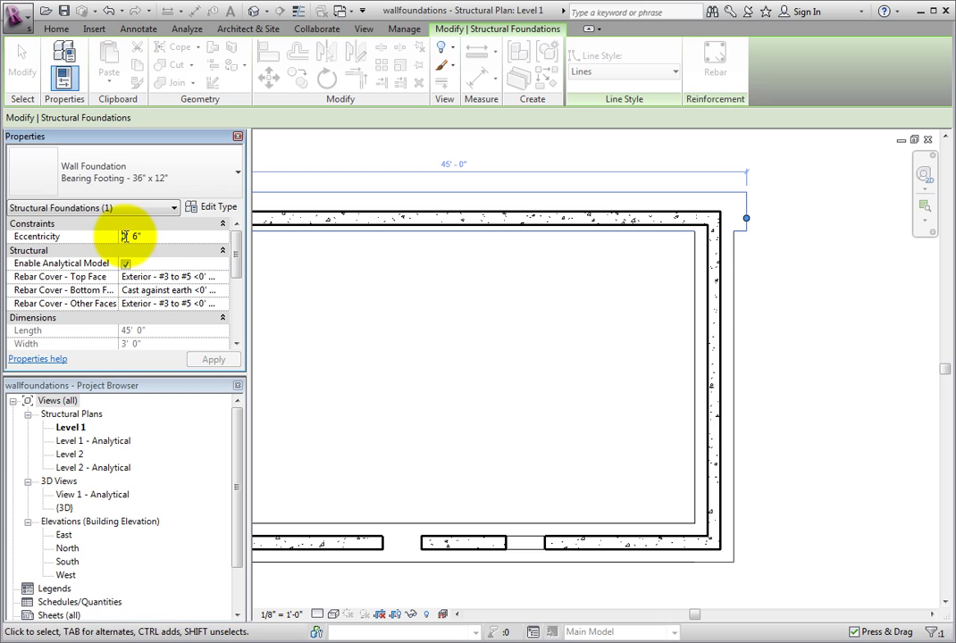
text(-)
click(214, 360)
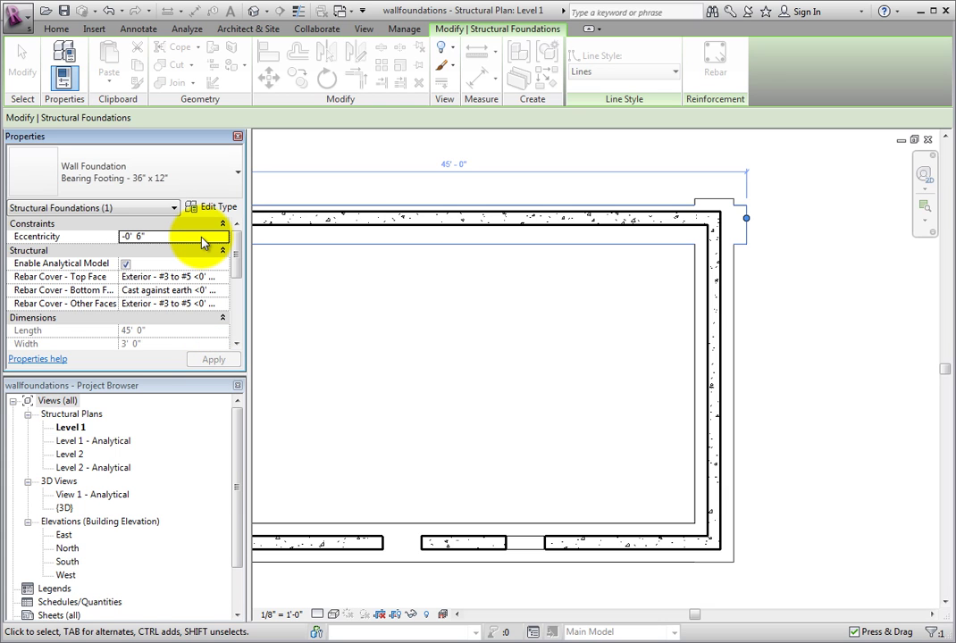
- Reset the footing's Eccentricity to 0 and show its type properties via Edit Type
click(203, 237)
text(0)
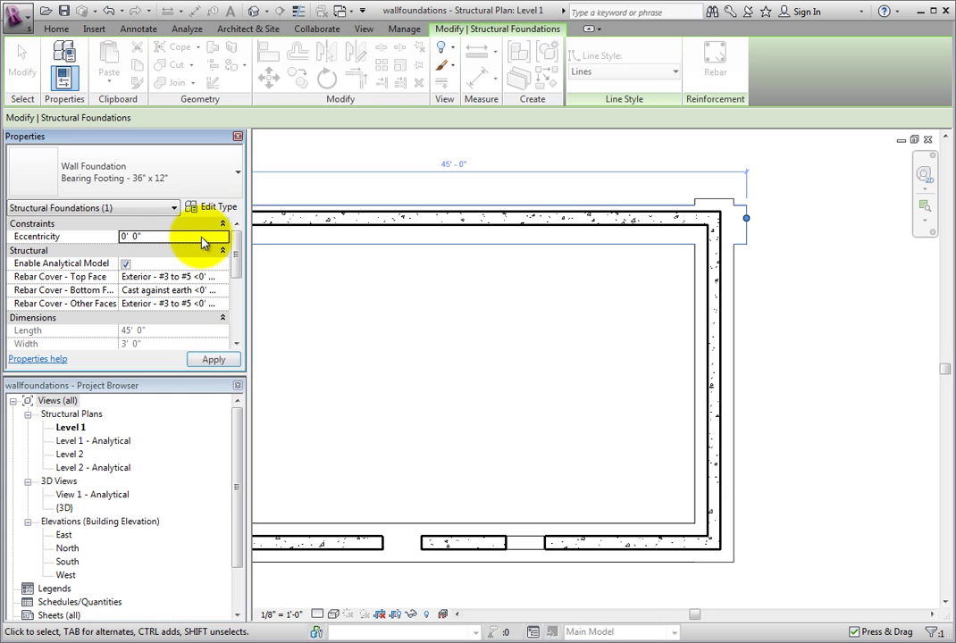
click(215, 360)
click(219, 209)
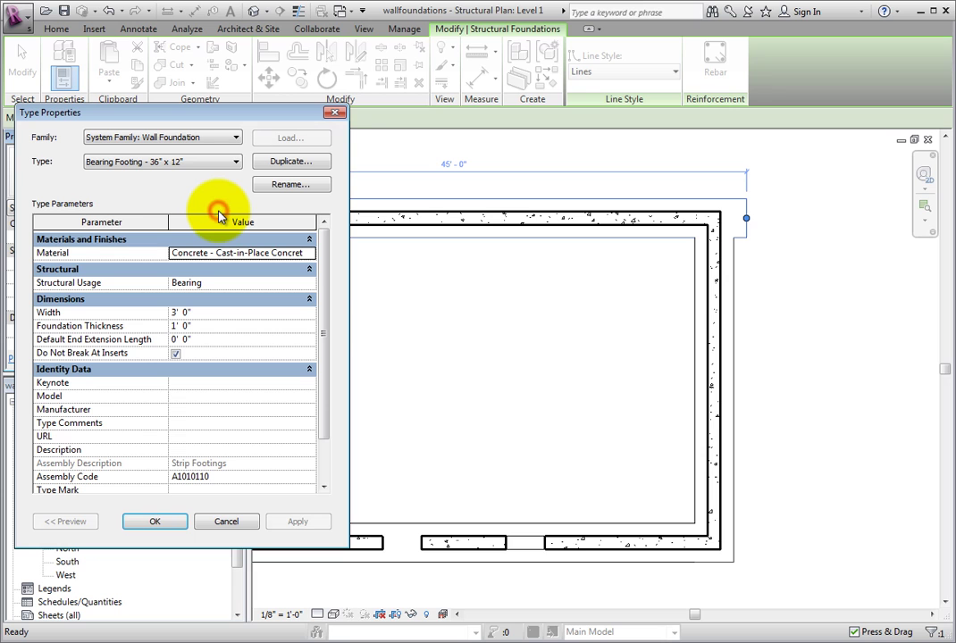
- Make the Bearing Footing - 36" x 12" type Retaining with 0'-6" toe and 2'-0" heel lengths
click(310, 284)
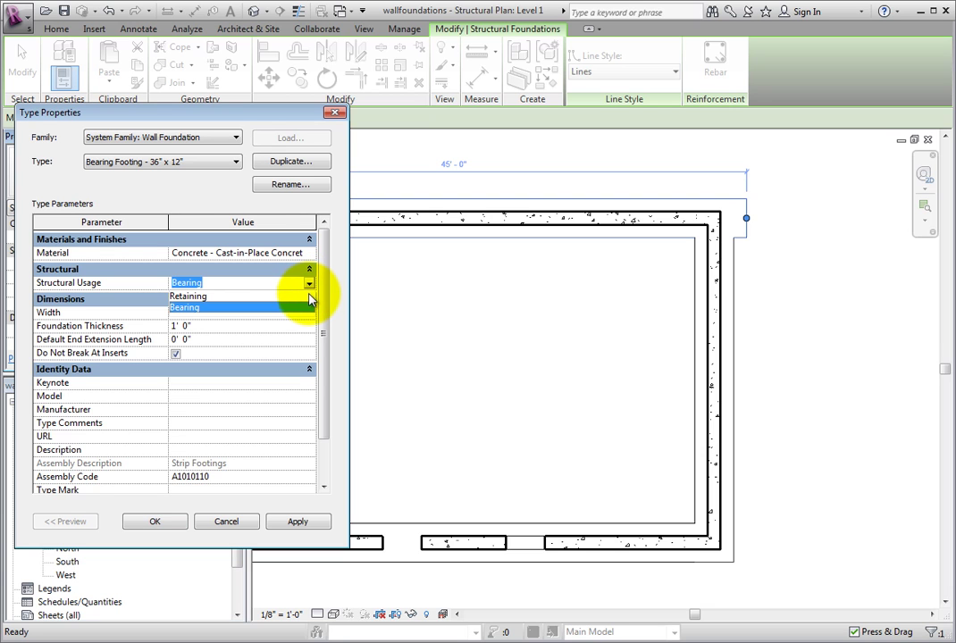
click(309, 296)
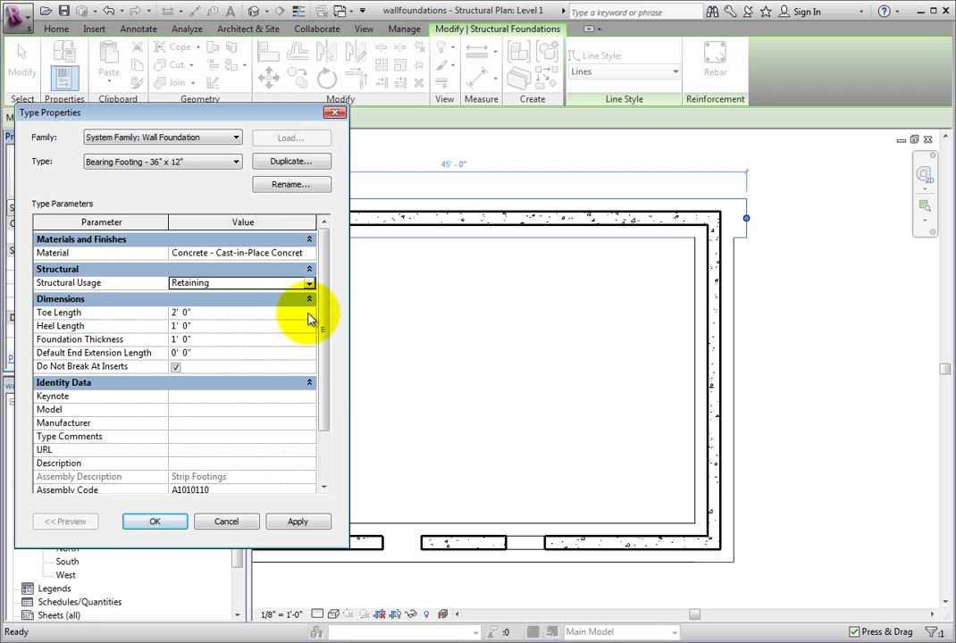
click(291, 313)
text(0-6)
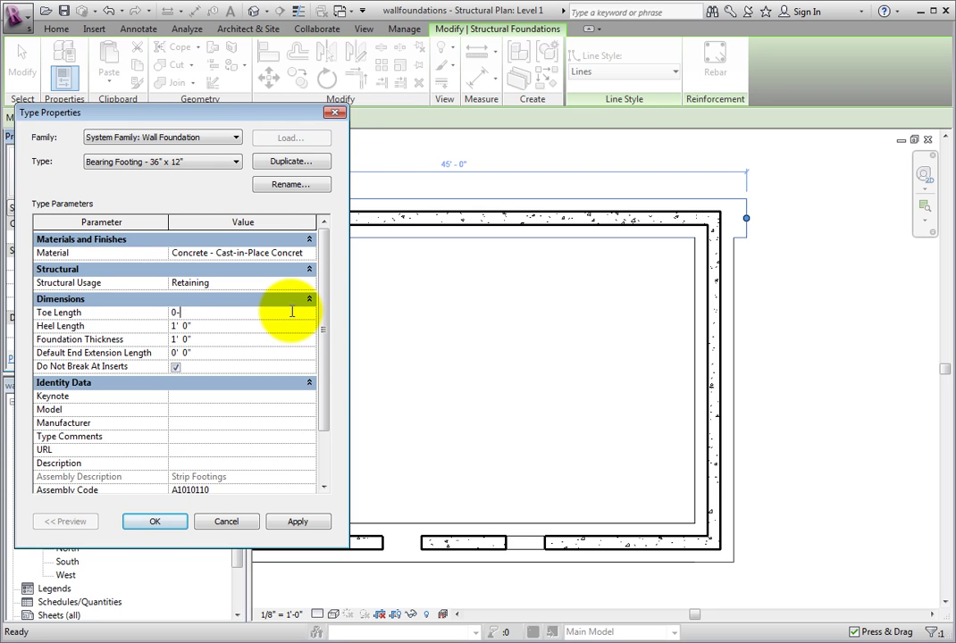
click(287, 327)
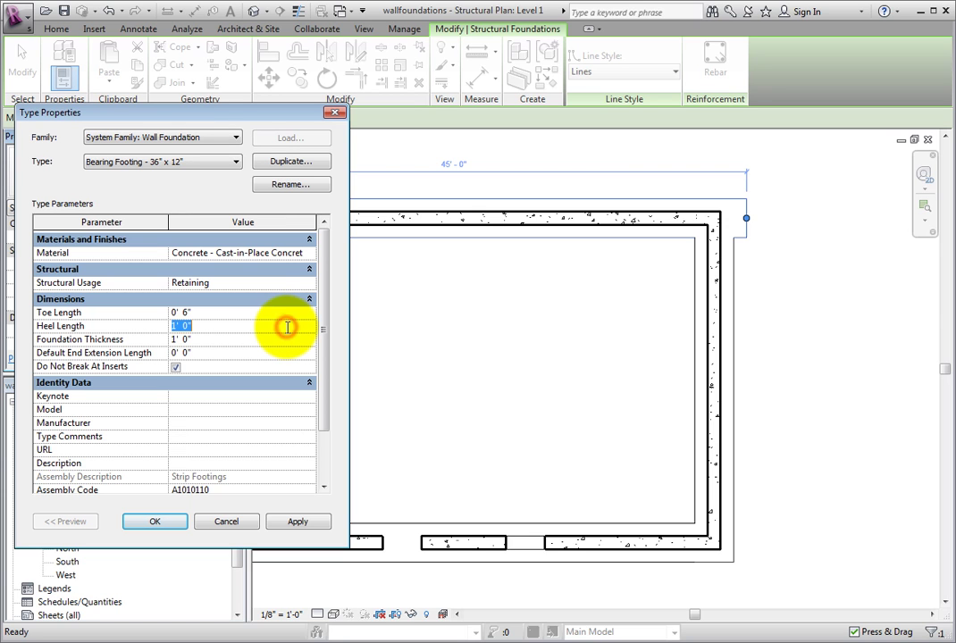
text(2)
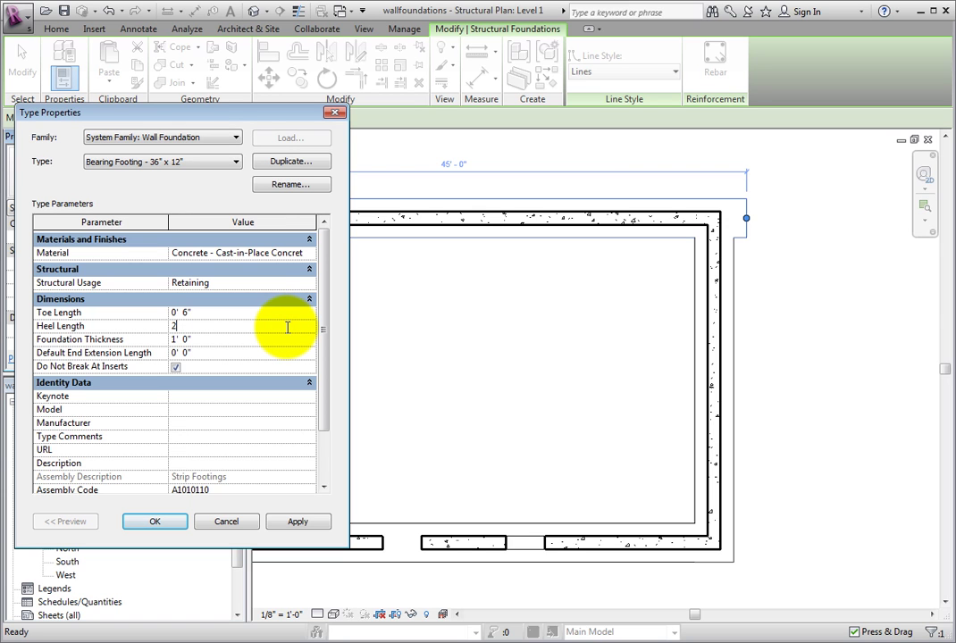
key(Return)
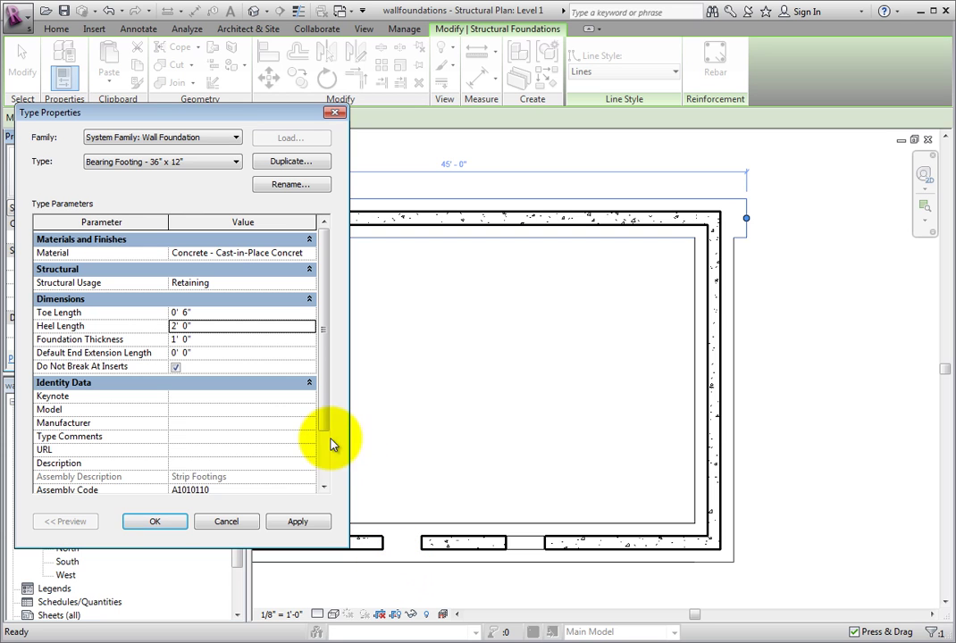
click(155, 522)
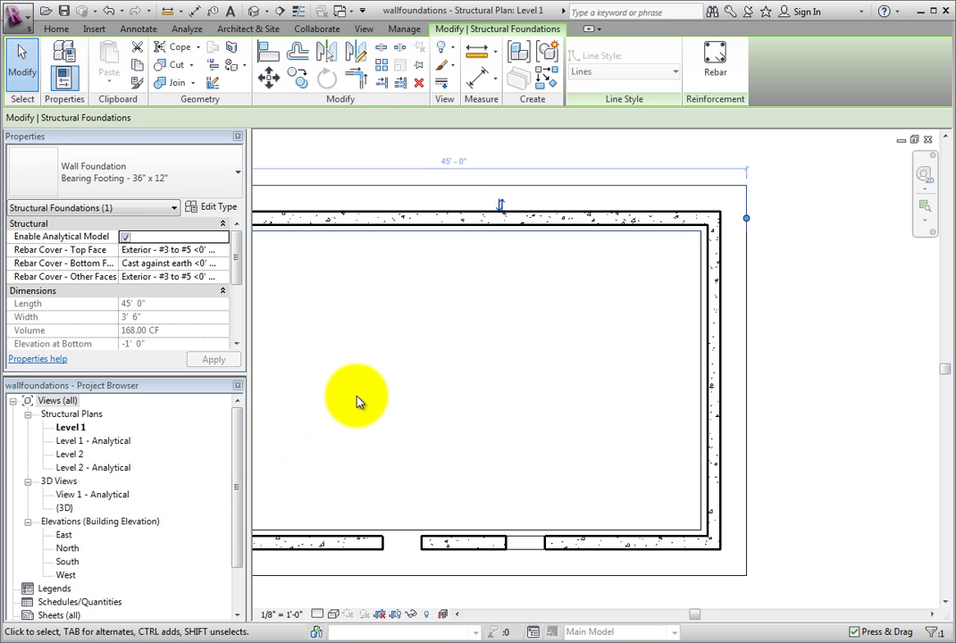
middle_drag(341, 396, 483, 399)
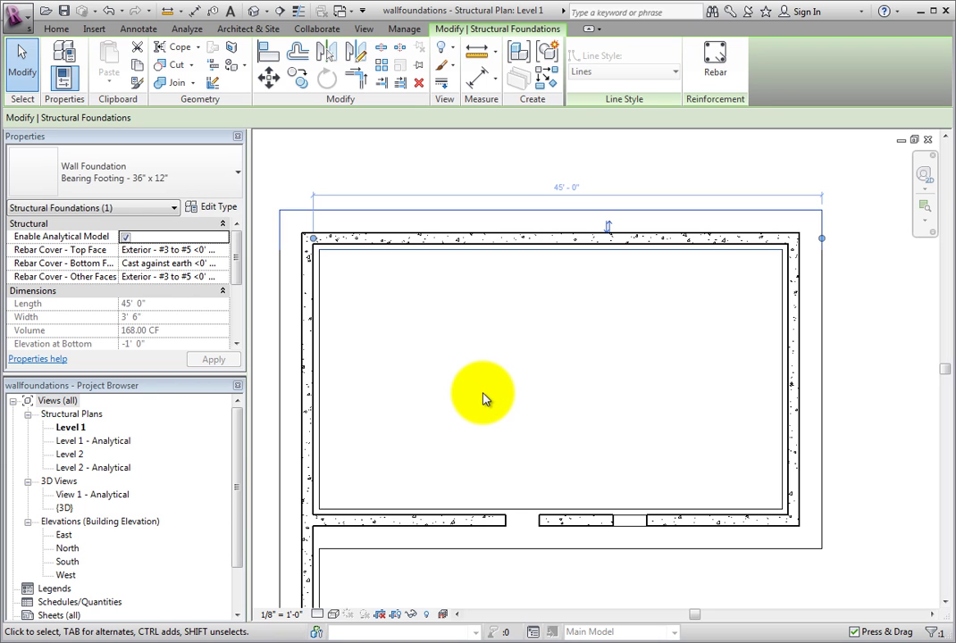